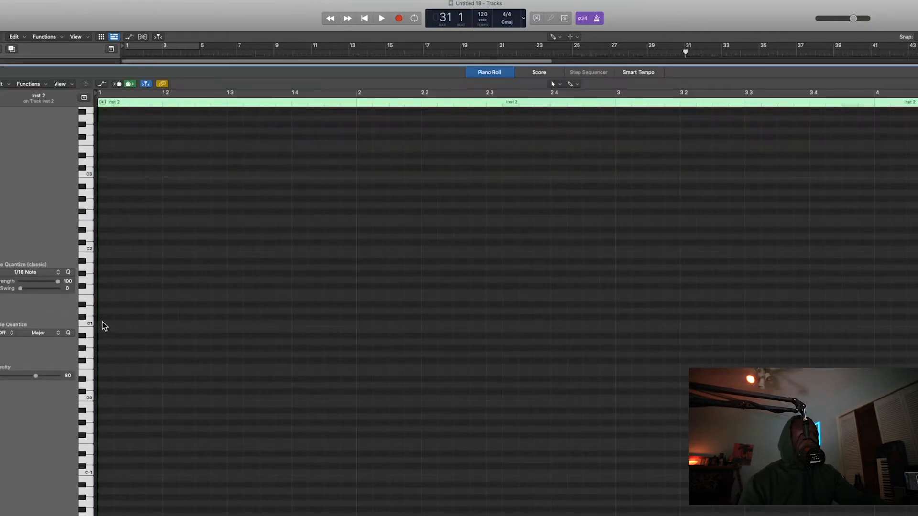
Stack one-bar scale notes from C2 to C3 in bar 1 and scale-quantize them to C Lydian
{"action": "left_click", "coordinate": [126, 323], "text": "super"}
{"action": "left_click_drag", "start_coordinate": [110, 313], "coordinate": [126, 211]}
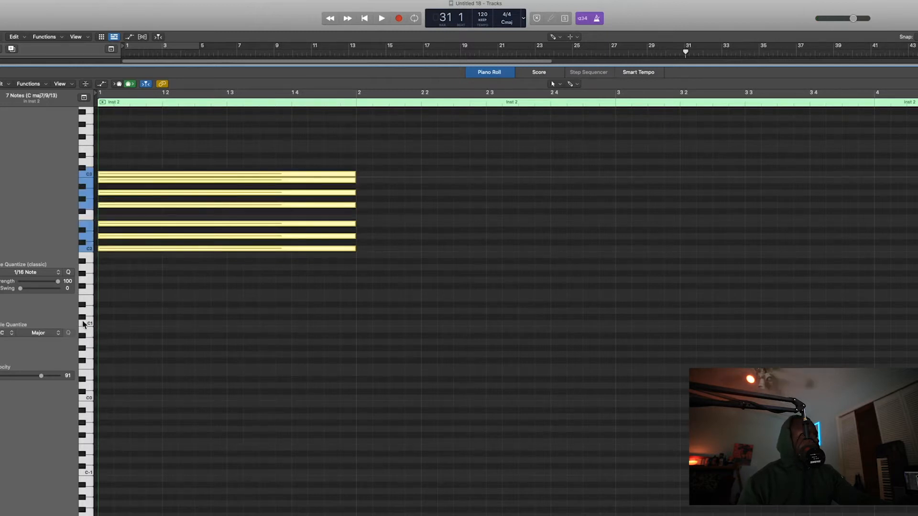
{"action": "left_click", "coordinate": [47, 334]}
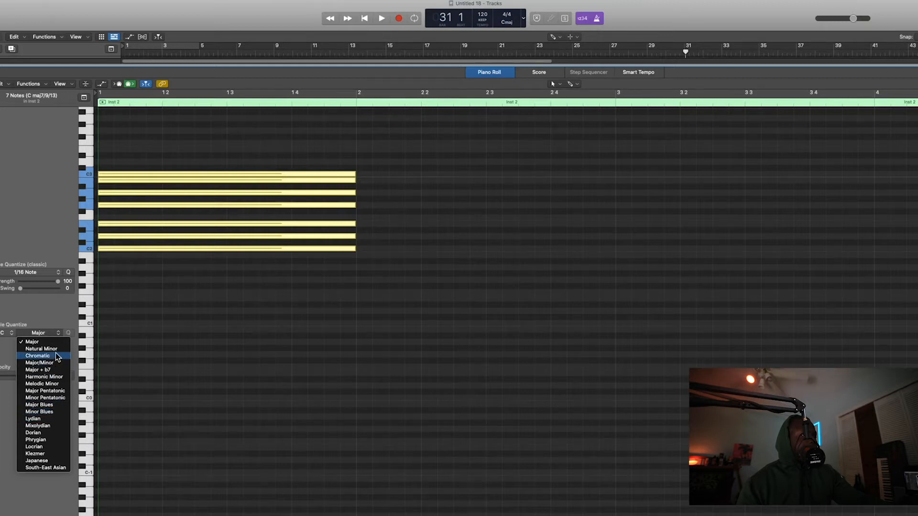
{"action": "left_click", "coordinate": [51, 418]}
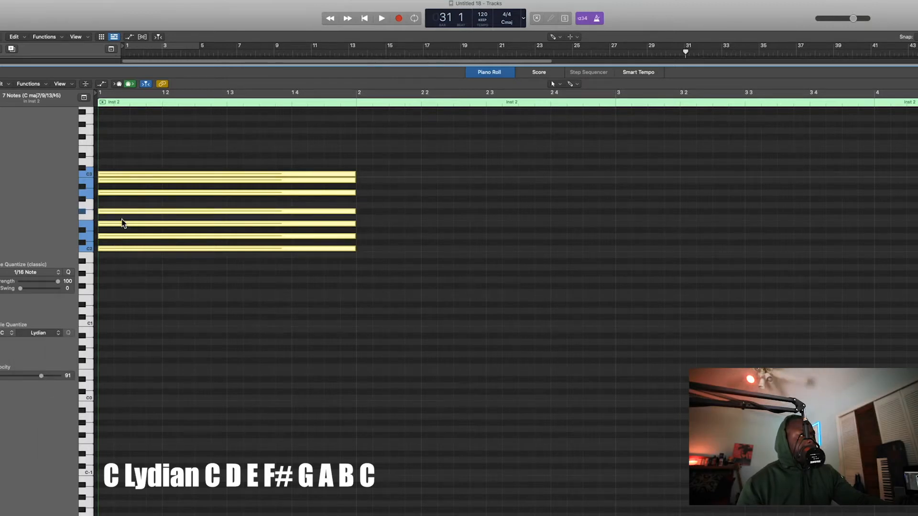
Audition the upper scale notes A2, B2 and C3 on the Piano Roll keyboard
{"action": "left_click", "coordinate": [90, 193]}
{"action": "left_click", "coordinate": [89, 181]}
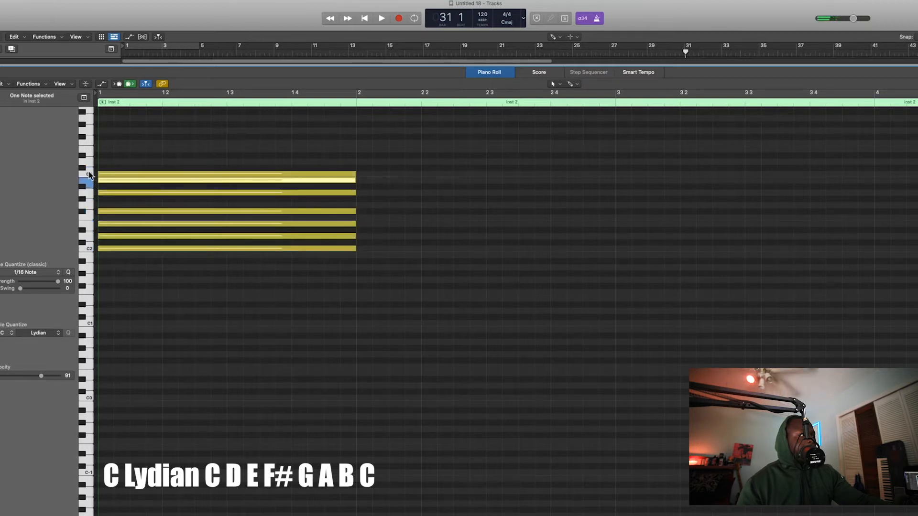
{"action": "left_click", "coordinate": [90, 174]}
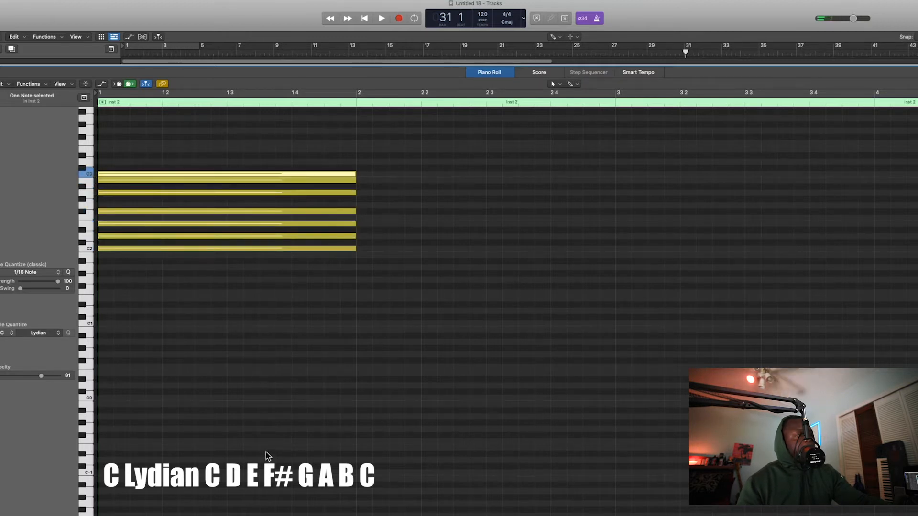
Replace the scale stack in bar 1 with an A2, C3 and E3 chord and sketch one-bar chords in bars 3 and 4
{"action": "scroll", "coordinate": [265, 447], "scroll_direction": "up", "scroll_amount": 5}
{"action": "scroll", "coordinate": [263, 442], "scroll_direction": "up", "scroll_amount": 10}
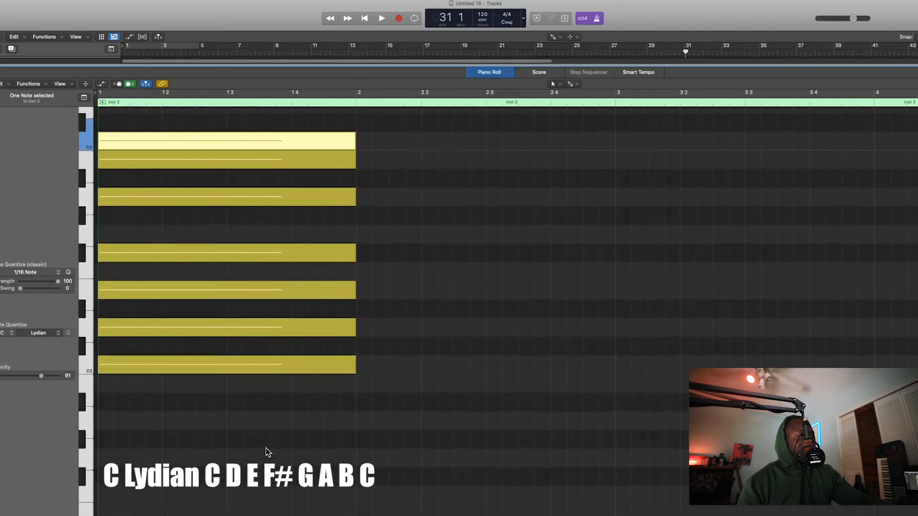
{"action": "scroll", "coordinate": [261, 442], "scroll_direction": "down", "scroll_amount": 8}
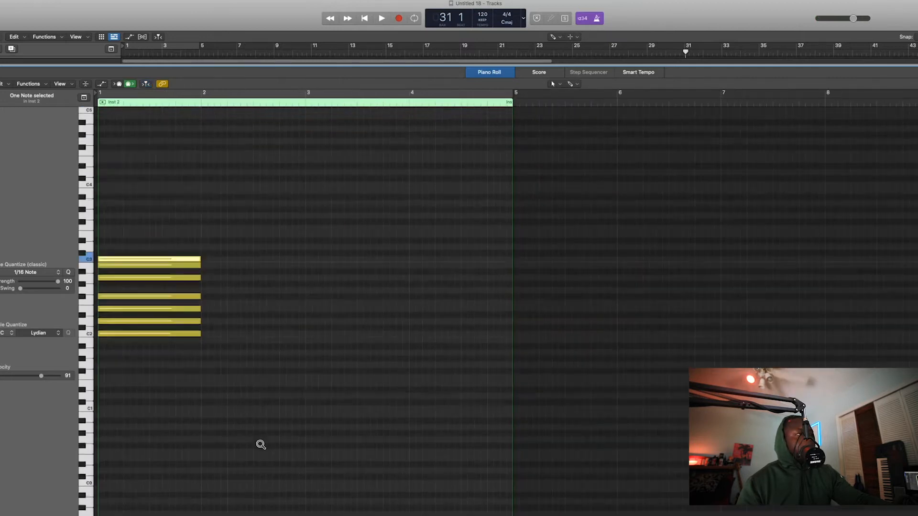
{"action": "scroll", "coordinate": [261, 443], "scroll_direction": "down", "scroll_amount": 3}
{"action": "scroll", "coordinate": [260, 442], "scroll_direction": "up", "scroll_amount": 5}
{"action": "scroll", "coordinate": [260, 440], "scroll_direction": "up", "scroll_amount": 4}
{"action": "scroll", "coordinate": [259, 439], "scroll_direction": "down", "scroll_amount": 2}
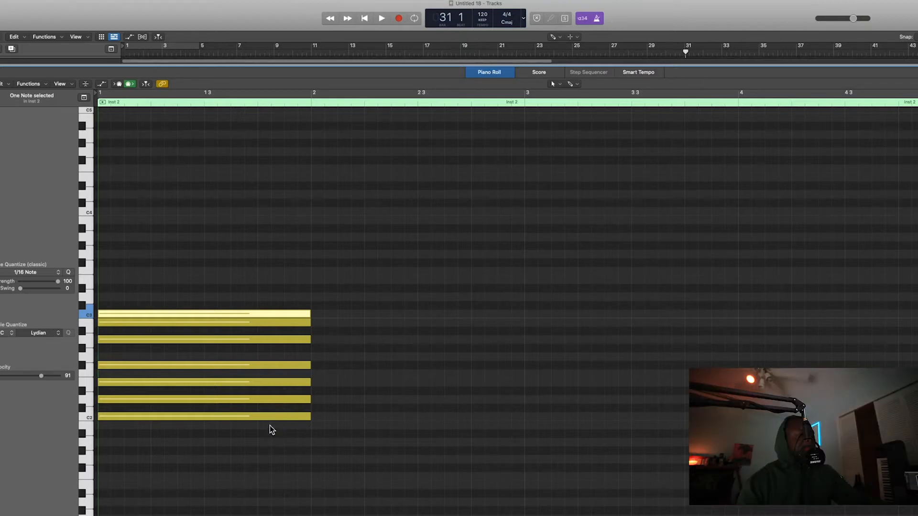
{"action": "left_click_drag", "start_coordinate": [267, 406], "coordinate": [168, 318]}
{"action": "left_click", "coordinate": [381, 288]}
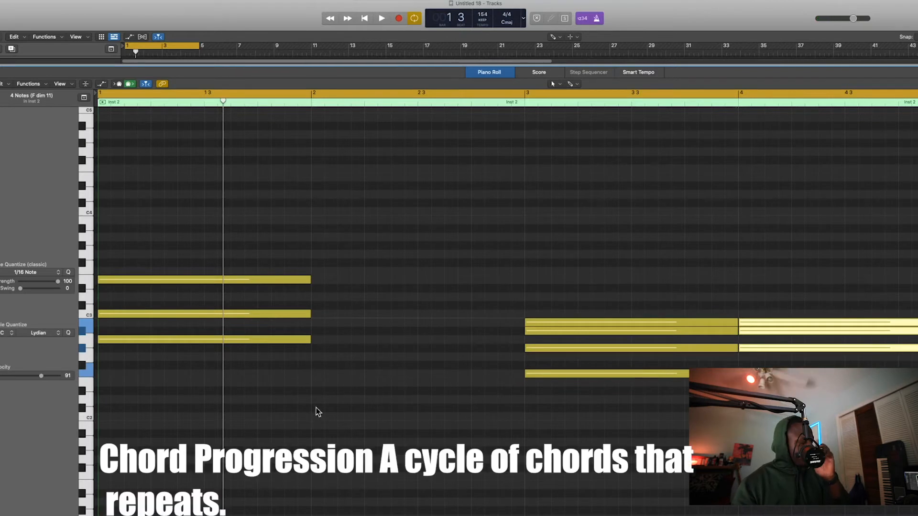
Place the top note of the bar 2 chord at D3 and play back the progression
{"action": "left_click", "coordinate": [271, 398]}
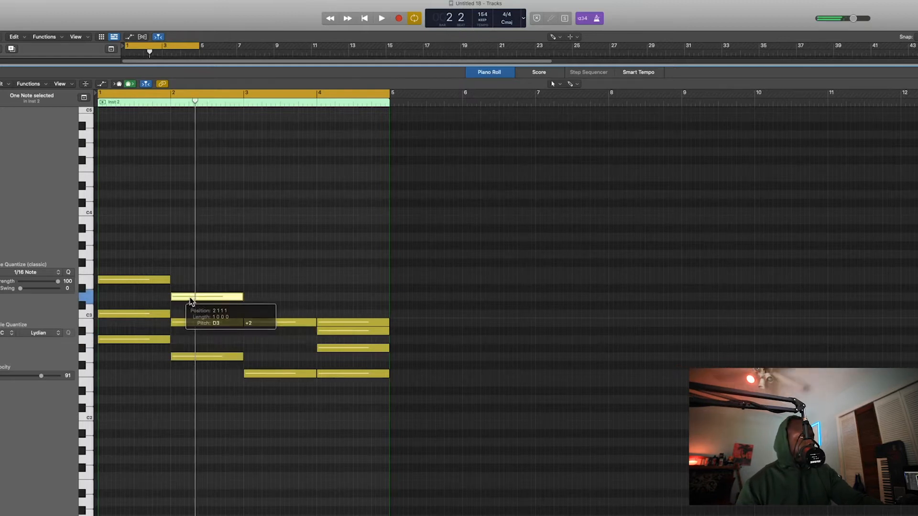
{"action": "key", "text": "space"}
{"action": "left_click", "coordinate": [216, 262]}
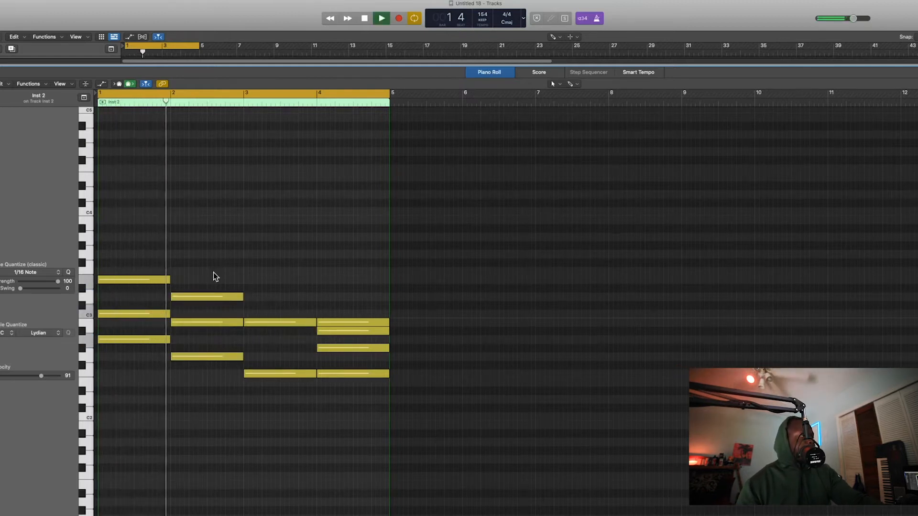
{"action": "key", "text": "space"}
Scale-quantize the notes to C Lydian and raise the top note of the bar 3 chord to C3
{"action": "left_click", "coordinate": [260, 376]}
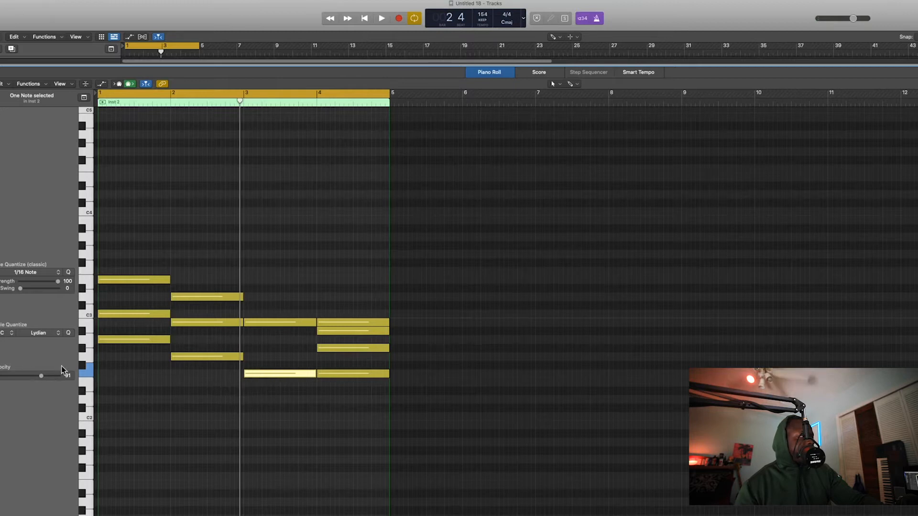
{"action": "left_click", "coordinate": [69, 334]}
{"action": "left_click_drag", "start_coordinate": [272, 321], "coordinate": [271, 306]}
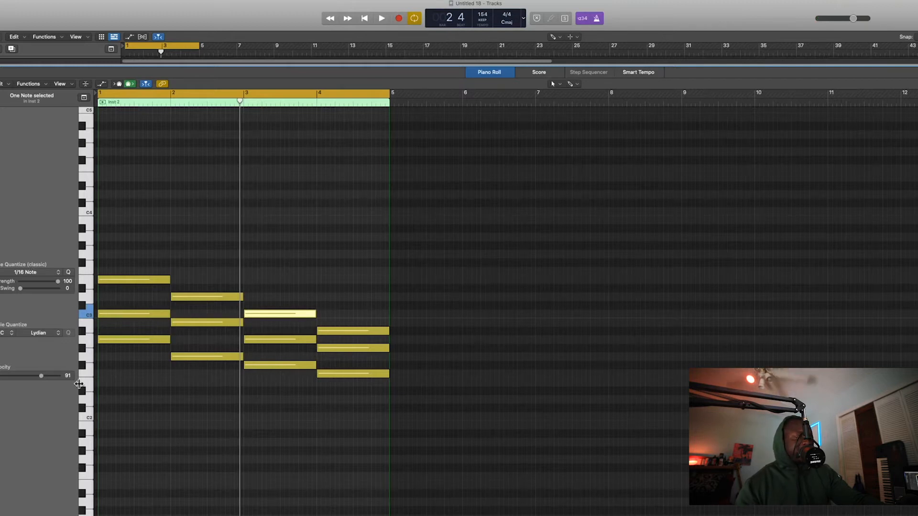
Audition scale notes between C2 and C3, and play the progression with the bar 4 chord reshaped to F2, A2 and C3
{"action": "left_click", "coordinate": [90, 420]}
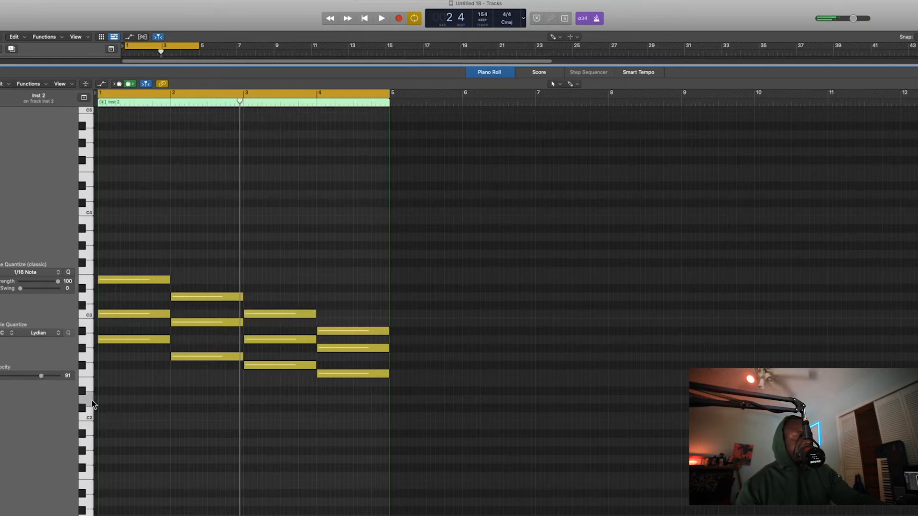
{"action": "left_click", "coordinate": [81, 367]}
{"action": "left_click", "coordinate": [87, 354]}
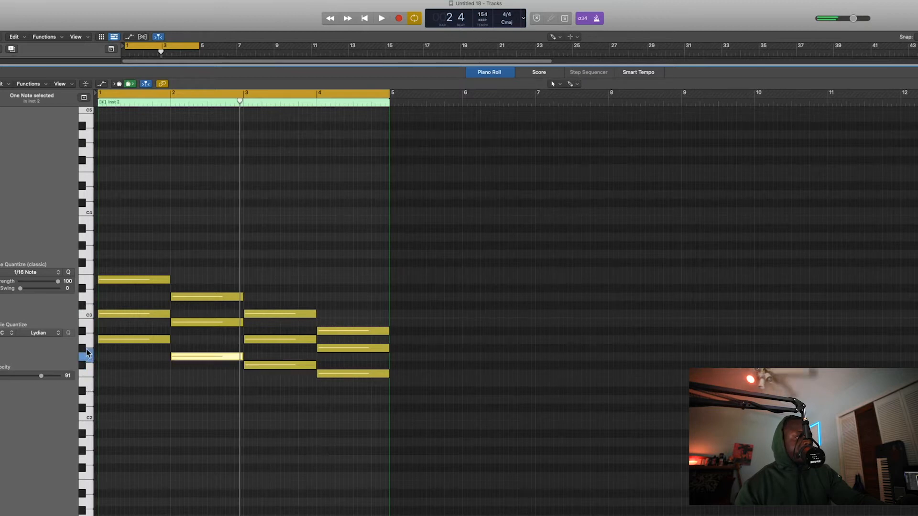
{"action": "left_click", "coordinate": [89, 340]}
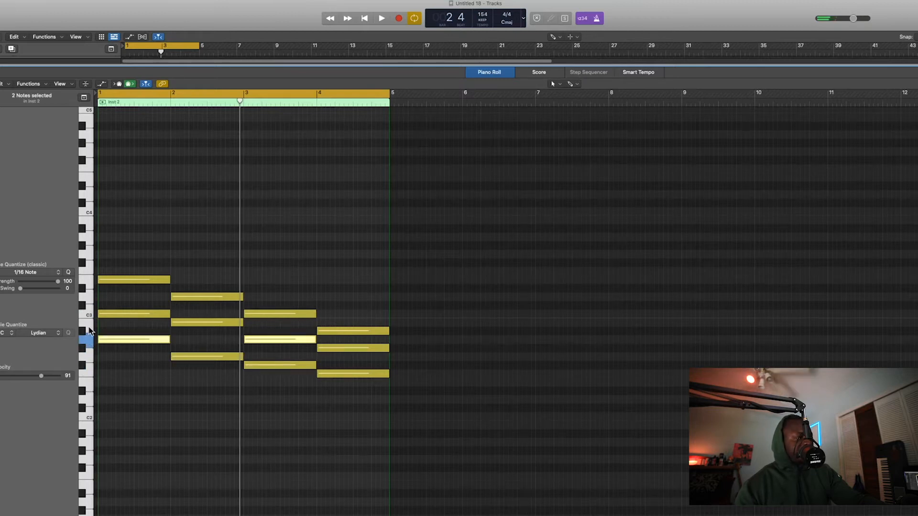
{"action": "left_click", "coordinate": [88, 315]}
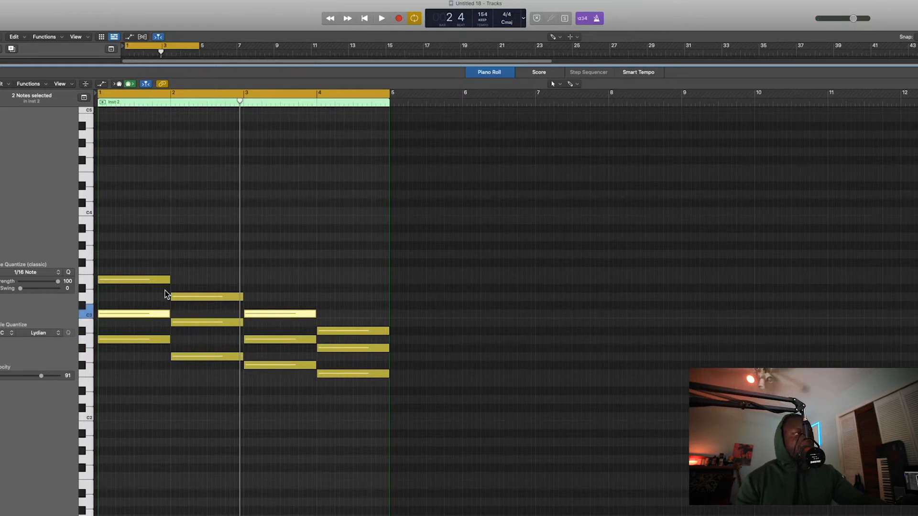
{"action": "key", "text": "space"}
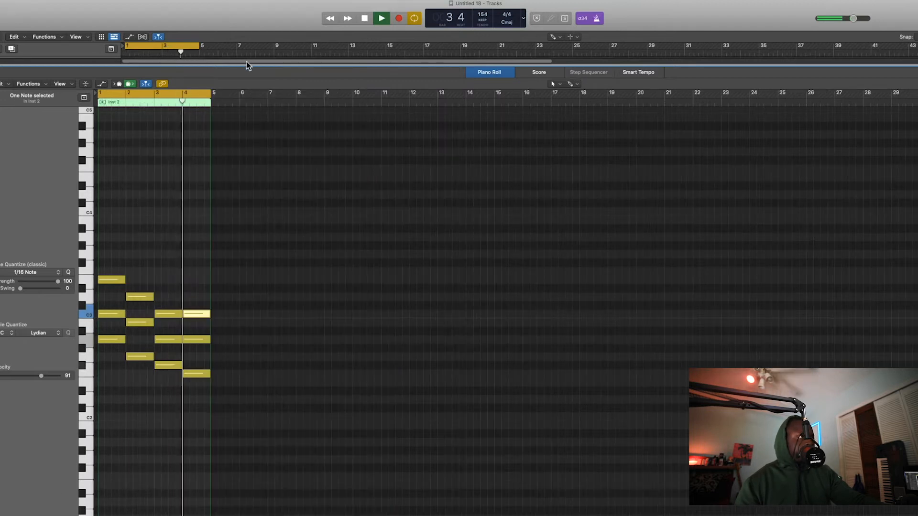
{"action": "key", "text": "space"}
Extend the Inst 2 region to eight bars with a joined copy at bar 5 and loop playback over its full length
{"action": "left_click_drag", "start_coordinate": [248, 64], "coordinate": [249, 419]}
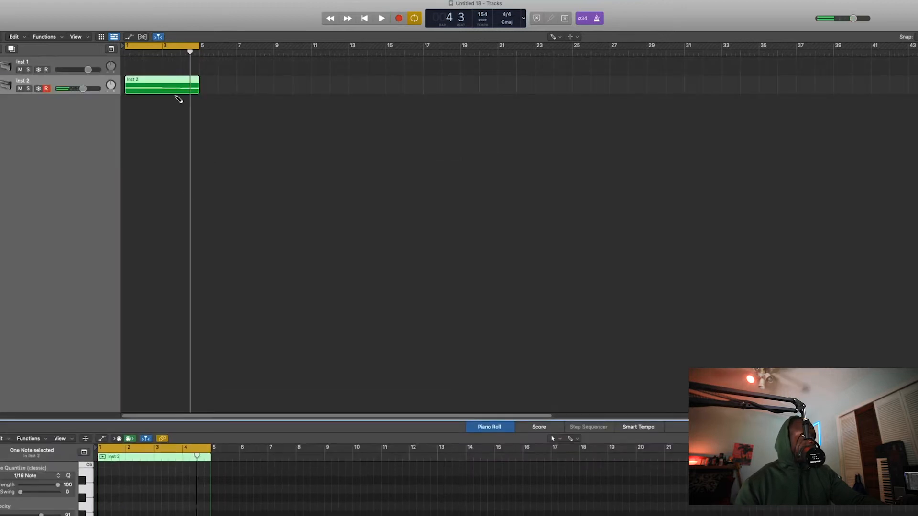
{"action": "left_click_drag", "start_coordinate": [153, 82], "coordinate": [226, 85]}
{"action": "left_click_drag", "start_coordinate": [200, 47], "coordinate": [244, 49]}
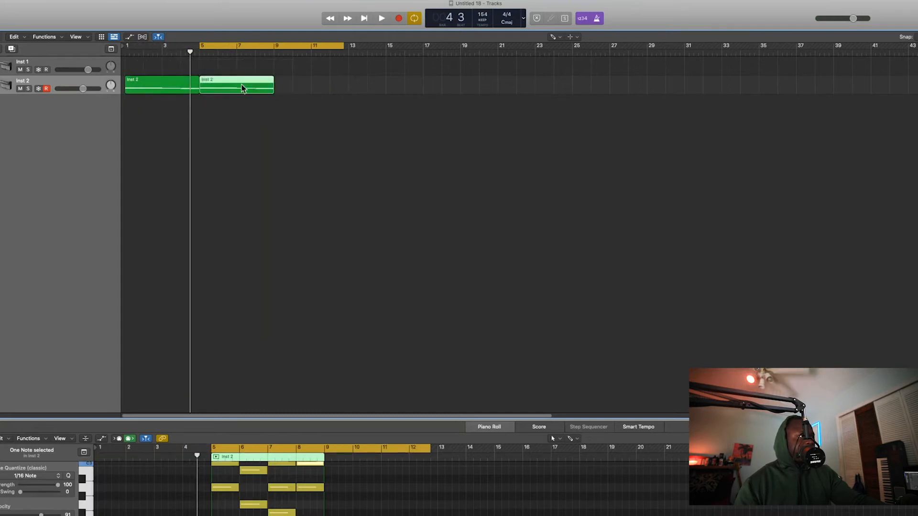
{"action": "key", "text": "super+Down"}
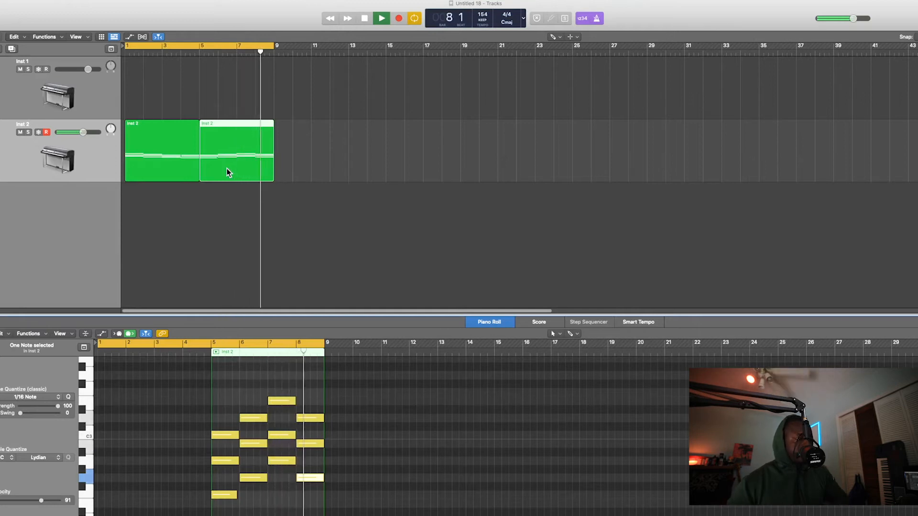
{"action": "key", "text": "space"}
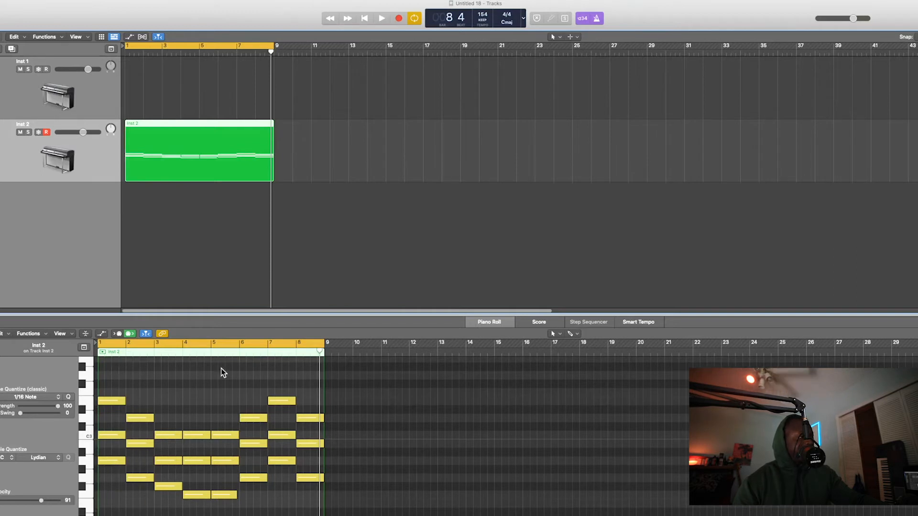
Examine the chord notes in the Piano Roll, auditioning A2, the low F#2 in bar 3 and the F2 in bar 4
{"action": "left_click_drag", "start_coordinate": [113, 468], "coordinate": [140, 514]}
{"action": "left_click_drag", "start_coordinate": [185, 411], "coordinate": [188, 507]}
{"action": "left_click", "coordinate": [192, 412]}
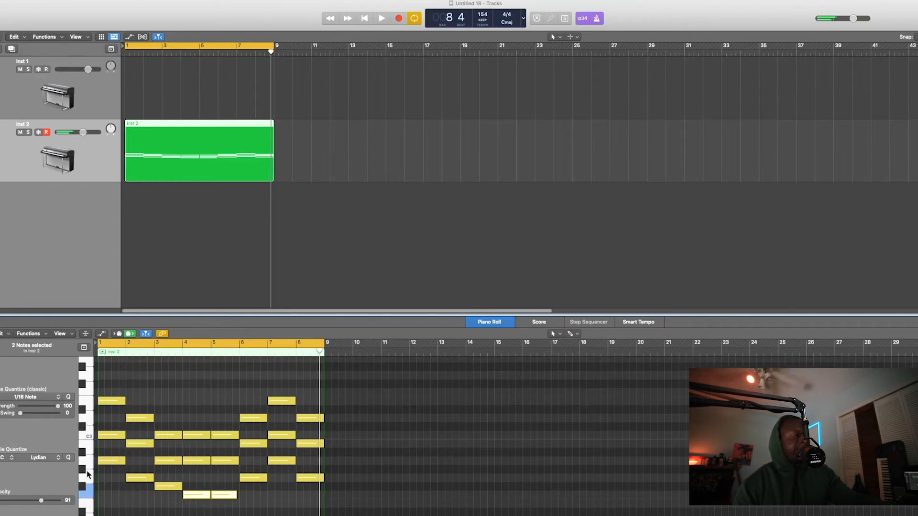
{"action": "left_click", "coordinate": [90, 457]}
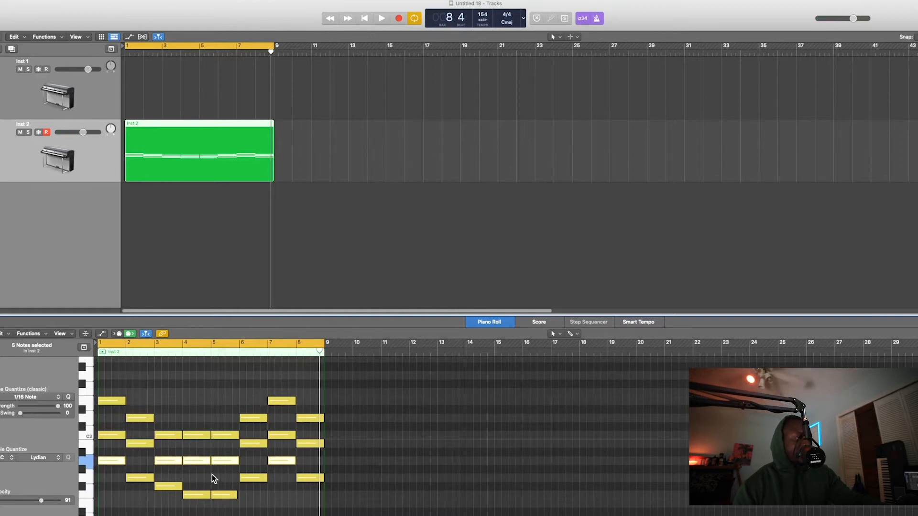
{"action": "left_click", "coordinate": [170, 487]}
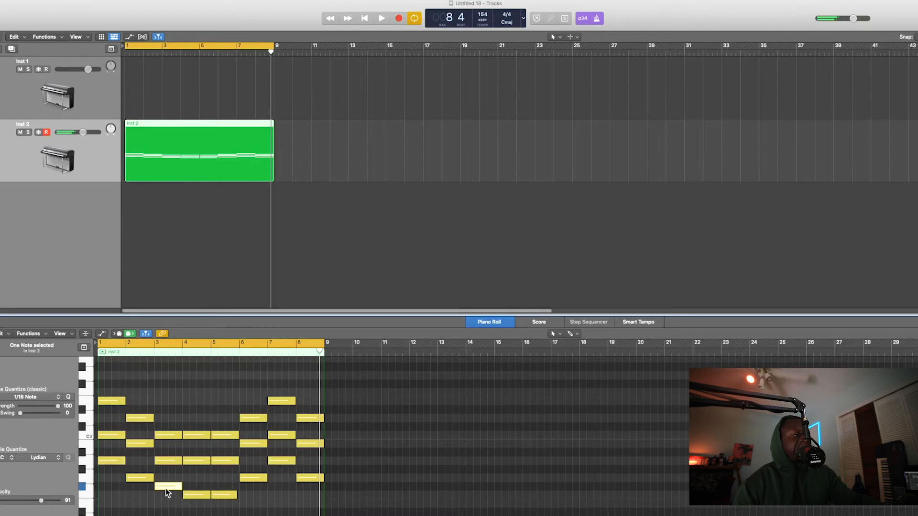
{"action": "left_click", "coordinate": [202, 499]}
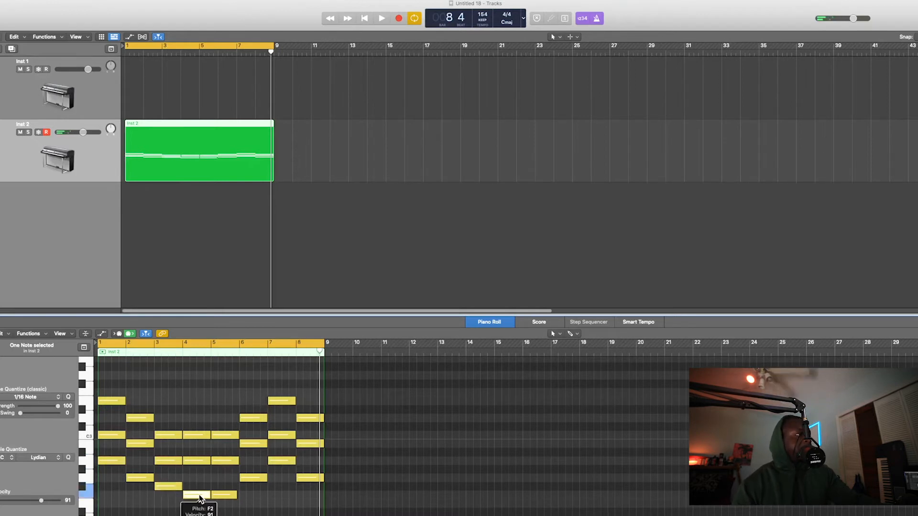
Play the start of the progression and reopen the Inst 2 region's notes in the Piano Roll
{"action": "left_click", "coordinate": [406, 220]}
{"action": "key", "text": "space"}
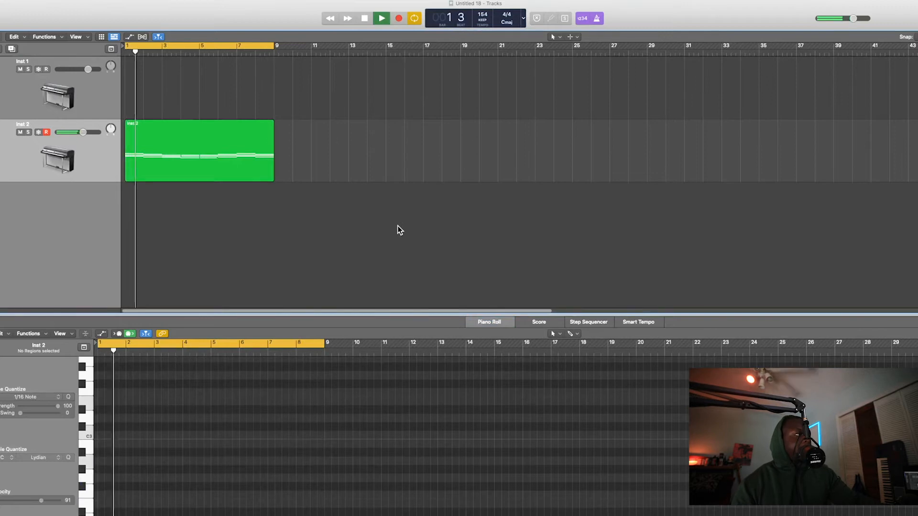
{"action": "key", "text": "space"}
{"action": "double_click", "coordinate": [232, 141]}
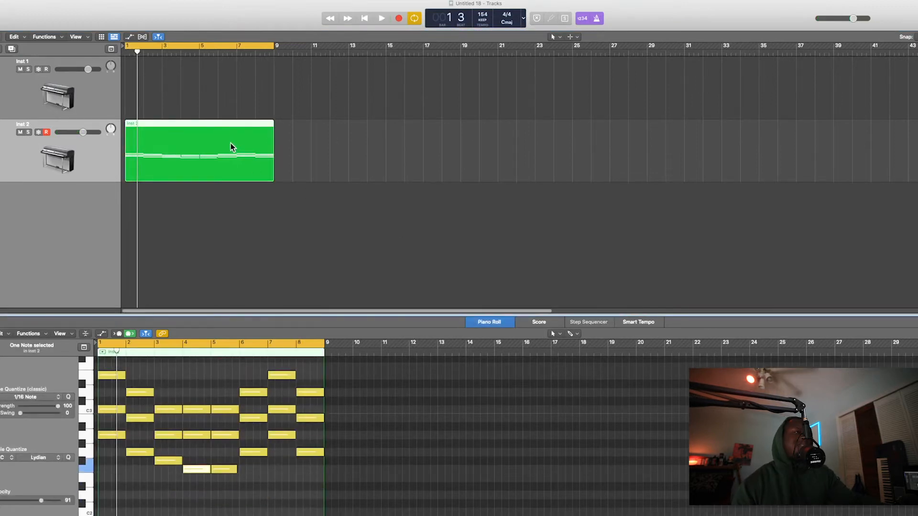
{"action": "scroll", "coordinate": [225, 446], "scroll_direction": "up", "scroll_amount": 3}
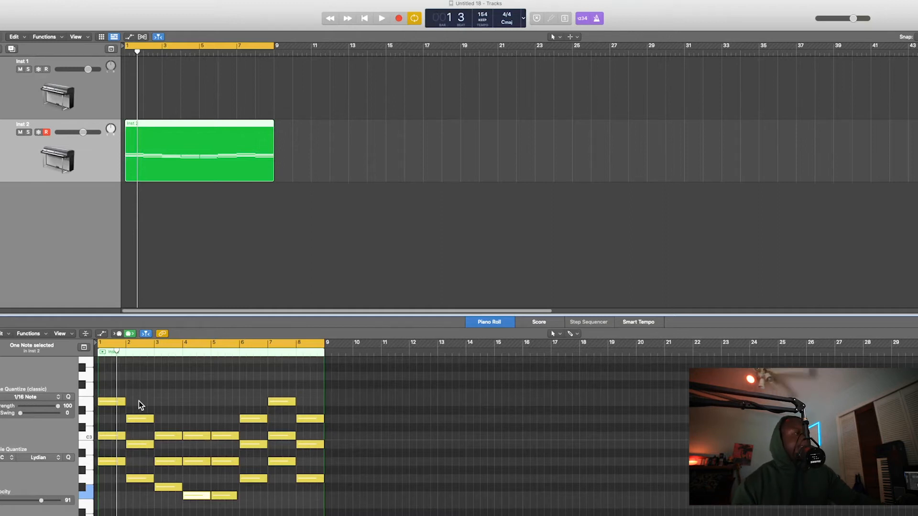
Play back the chord progression and return the playhead to the beginning of the project
{"action": "key", "text": "space"}
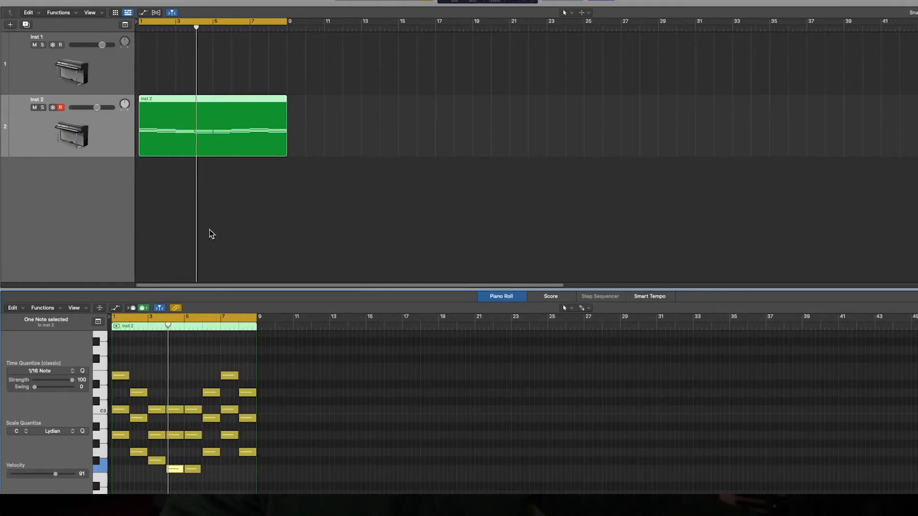
{"action": "scroll", "coordinate": [245, 192], "scroll_direction": "up", "scroll_amount": 5}
{"action": "scroll", "coordinate": [324, 204], "scroll_direction": "up", "scroll_amount": 5}
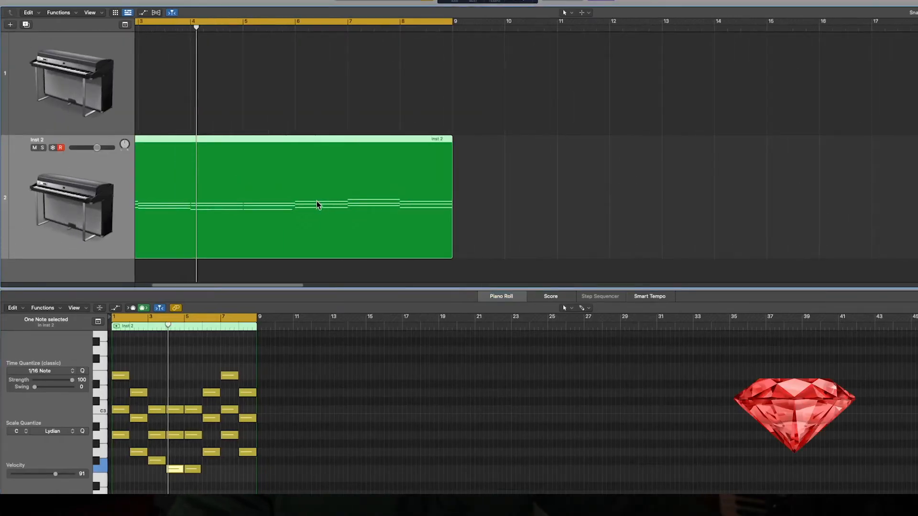
{"action": "key", "text": "Return"}
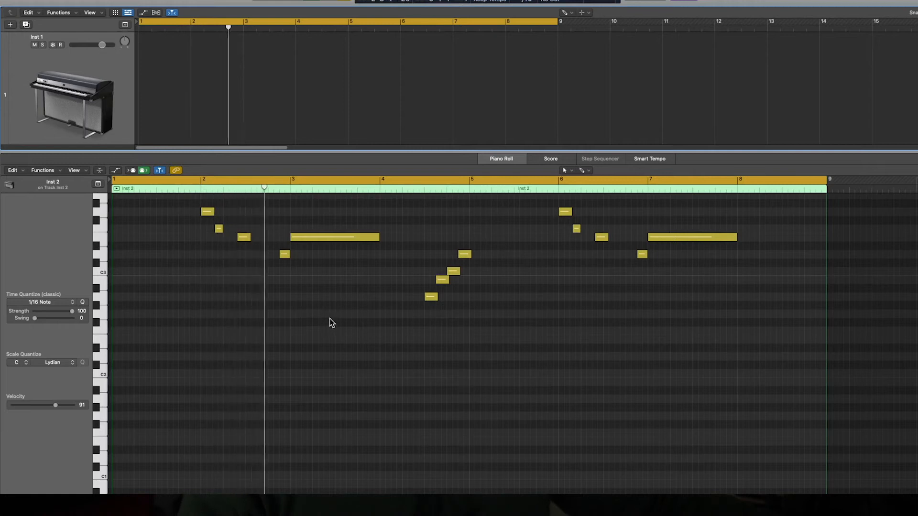
Add two short melody notes on beats 1 and 2 of bar 8, and raise the second one to E3
{"action": "left_click", "coordinate": [384, 308]}
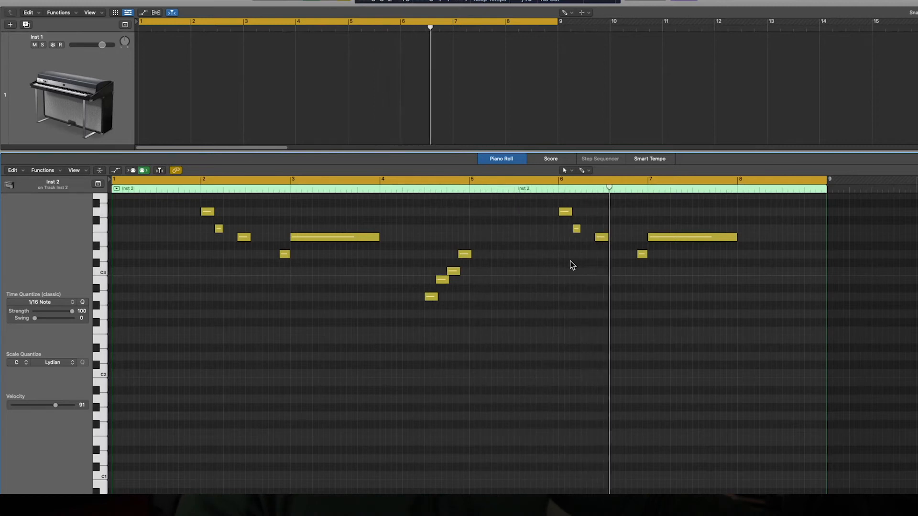
{"action": "left_click", "coordinate": [742, 229], "text": "super"}
{"action": "left_click", "coordinate": [764, 246], "text": "super"}
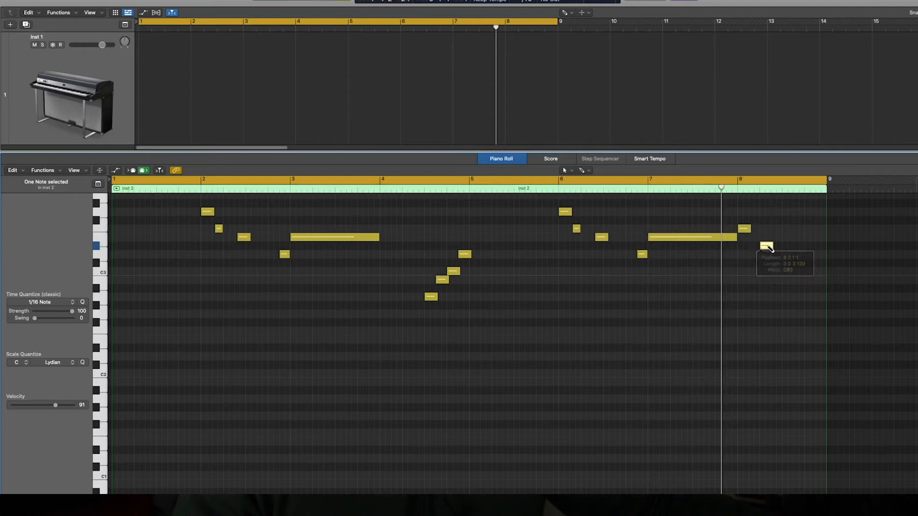
{"action": "left_click", "coordinate": [743, 229]}
{"action": "left_click_drag", "start_coordinate": [767, 248], "coordinate": [766, 240]}
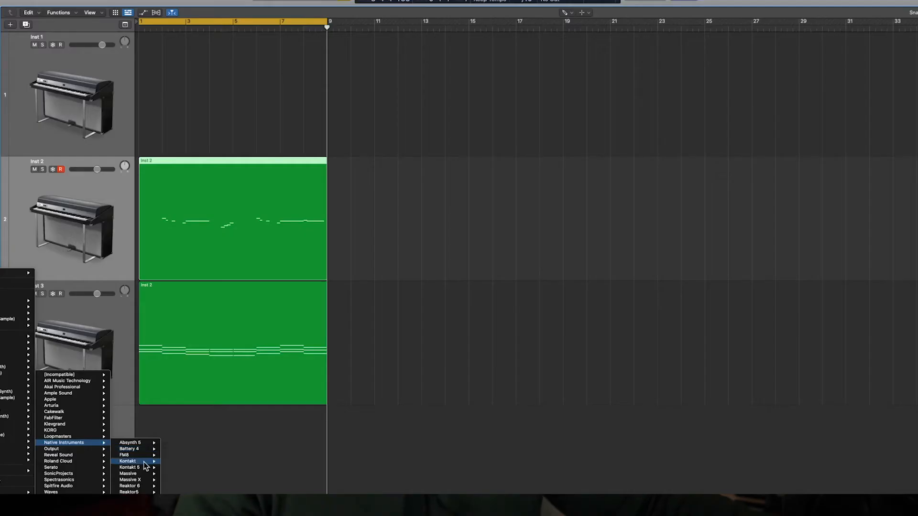
Load the Native Instruments Kontakt plug-in as the instrument on the selected Inst 2 track
{"action": "mouse_move", "coordinate": [134, 462]}
{"action": "left_click", "coordinate": [203, 461]}
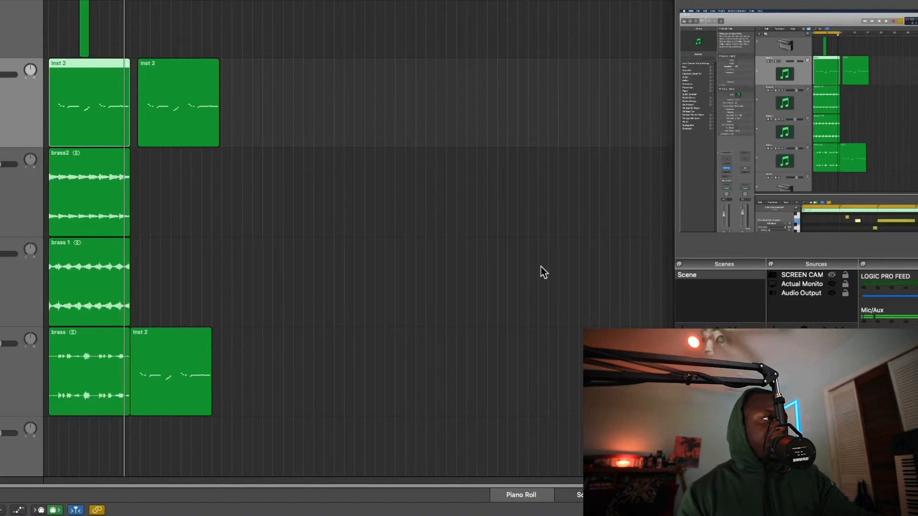
Reposition the two Inst 2 melody regions, aligning one with the start of the brass regions and moving the copy well beyond them
{"action": "left_click_drag", "start_coordinate": [388, 104], "coordinate": [163, 99]}
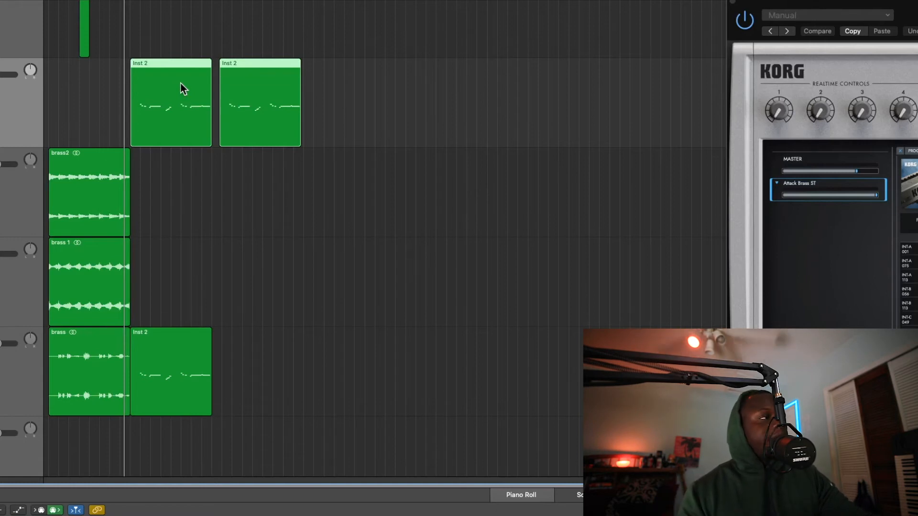
{"action": "key", "text": "Return"}
{"action": "key", "text": "super+Right"}
{"action": "key", "text": "super+Right"}
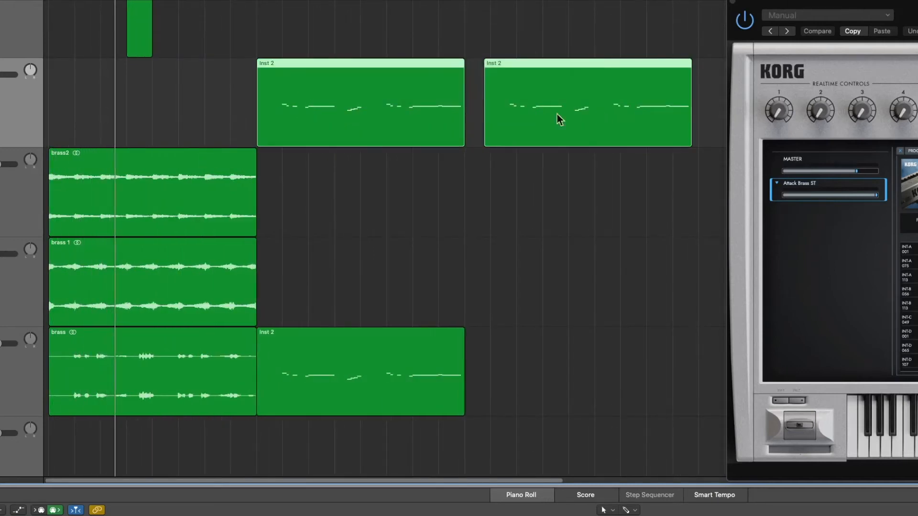
{"action": "left_click_drag", "start_coordinate": [358, 118], "coordinate": [446, 117]}
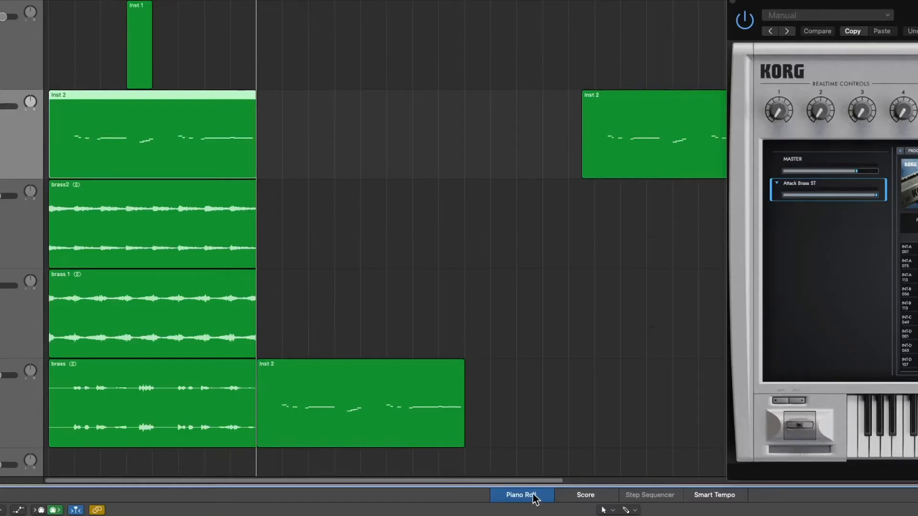
Enlarge the Piano Roll, and load the Camera Strings program from Triton's Factory Bank A for the melody
{"action": "left_click_drag", "start_coordinate": [525, 486], "coordinate": [517, 12]}
{"action": "scroll", "coordinate": [412, 197], "scroll_direction": "up", "scroll_amount": 5}
{"action": "left_click_drag", "start_coordinate": [840, 1], "coordinate": [658, 1]}
{"action": "left_click", "coordinate": [816, 94]}
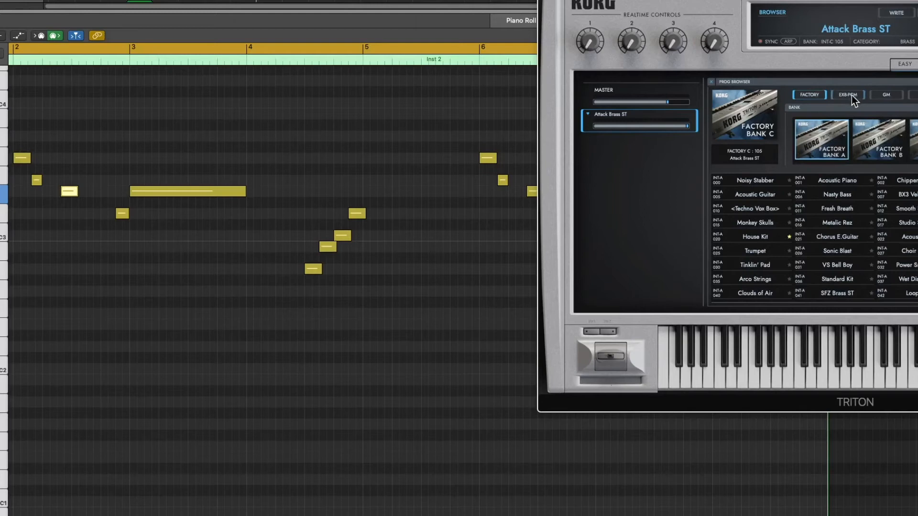
{"action": "left_click", "coordinate": [850, 95]}
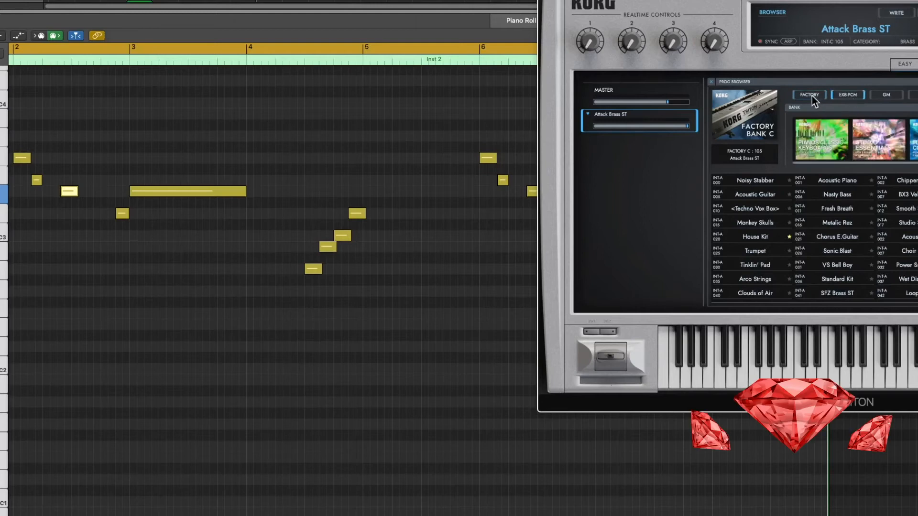
{"action": "left_click_drag", "start_coordinate": [658, 2], "coordinate": [559, 2]}
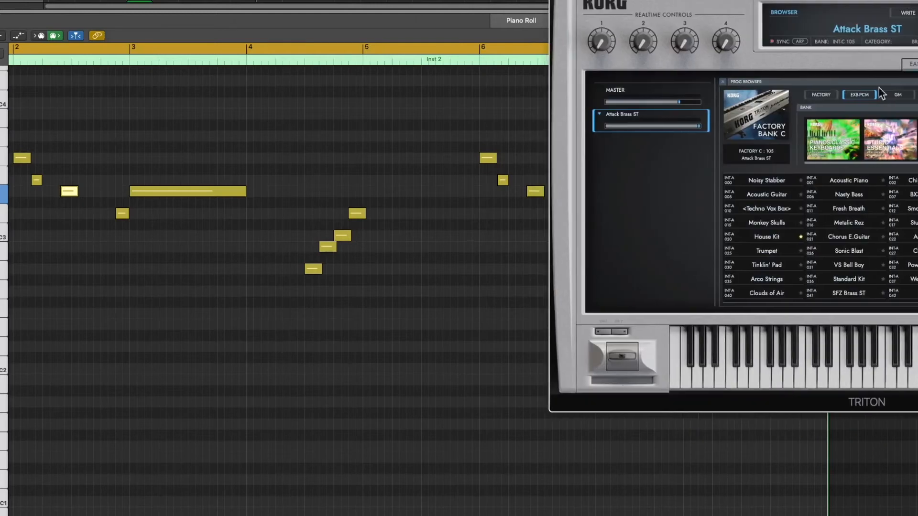
{"action": "left_click", "coordinate": [828, 94]}
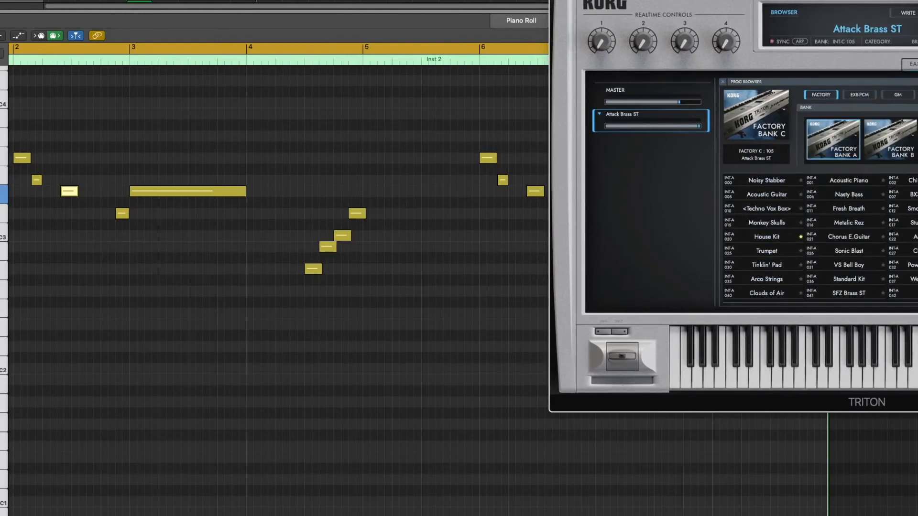
{"action": "left_click", "coordinate": [917, 223]}
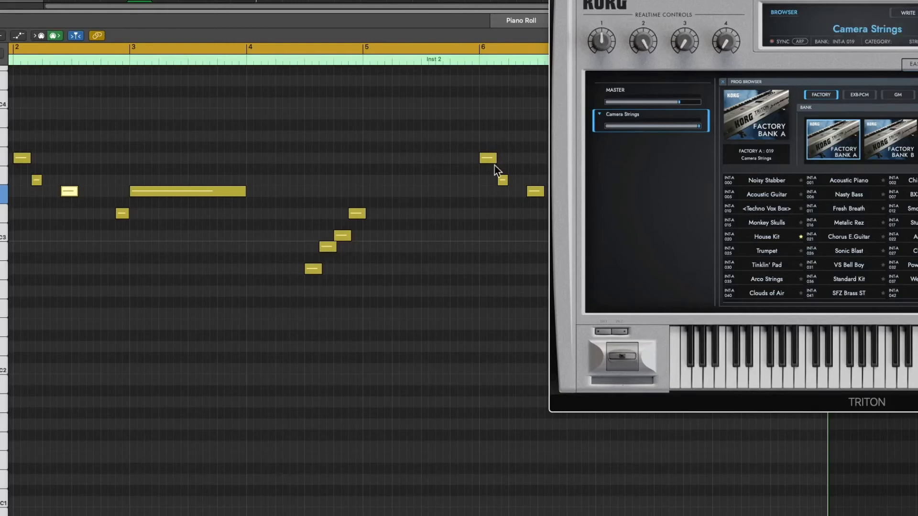
{"action": "left_click_drag", "start_coordinate": [669, 2], "coordinate": [860, 6]}
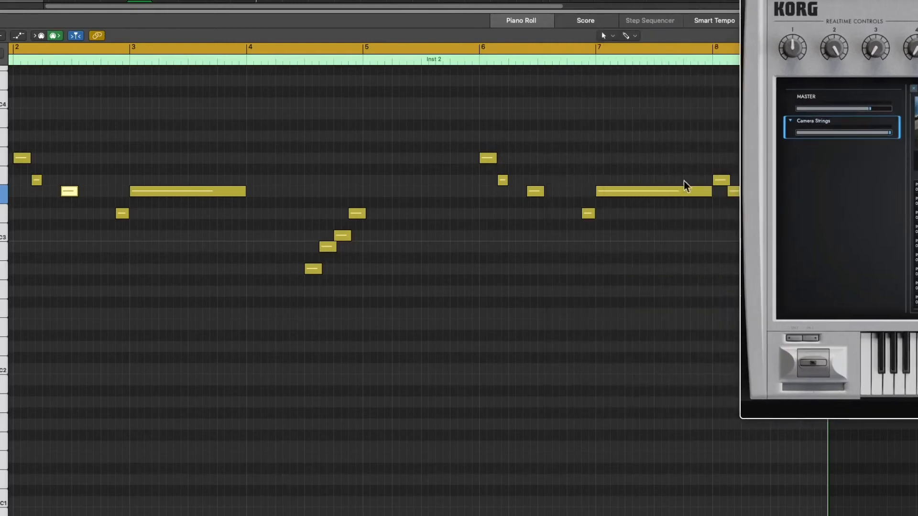
{"action": "scroll", "coordinate": [664, 214], "scroll_direction": "up", "scroll_amount": 5}
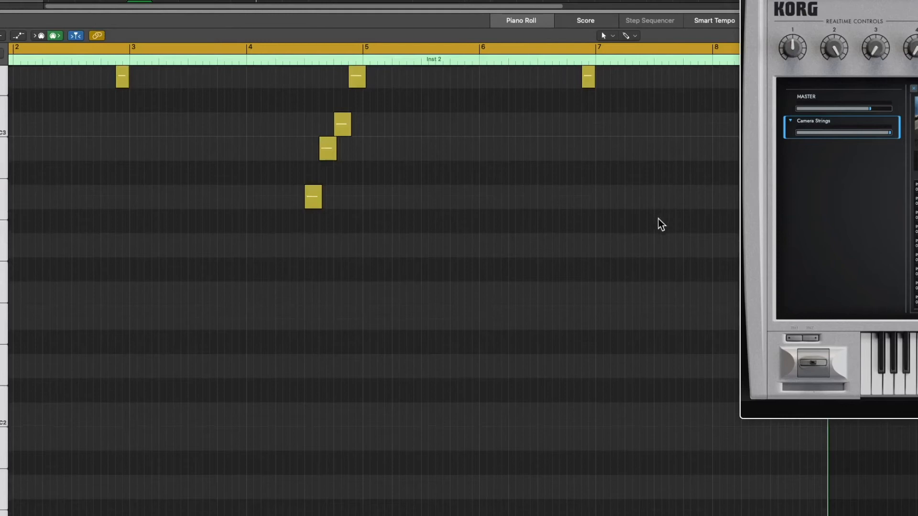
{"action": "scroll", "coordinate": [661, 223], "scroll_direction": "down", "scroll_amount": 6}
{"action": "key", "text": "super+w"}
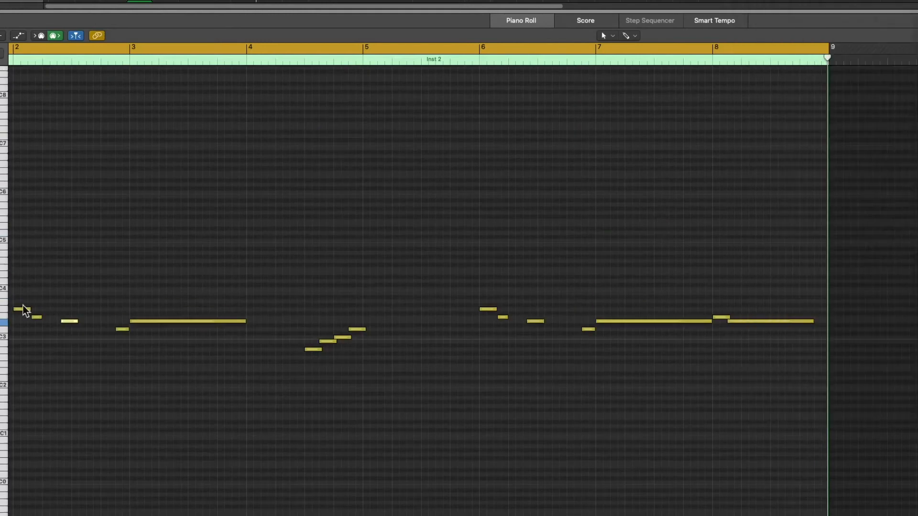
Audition the short melody notes in bar 2 and the held note in bar 3
{"action": "left_click_drag", "start_coordinate": [19, 284], "coordinate": [36, 317]}
{"action": "left_click_drag", "start_coordinate": [59, 307], "coordinate": [67, 321]}
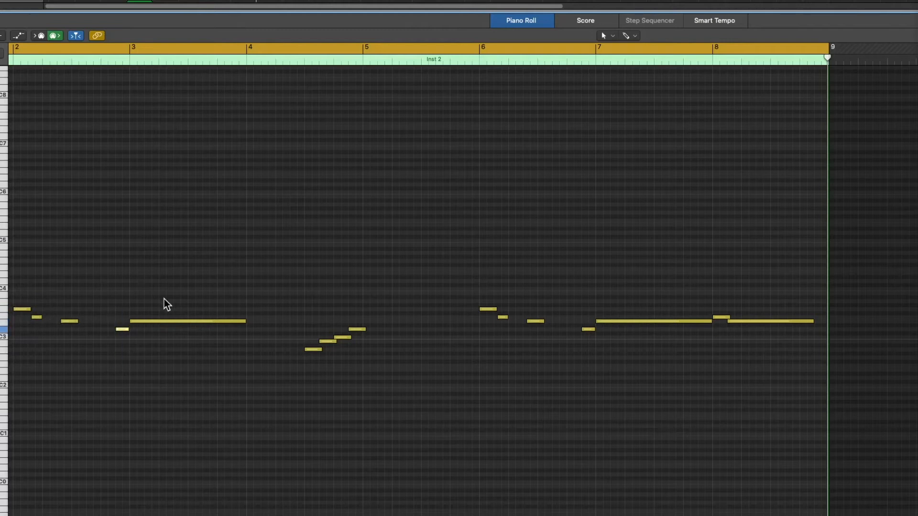
{"action": "left_click", "coordinate": [171, 321]}
{"action": "scroll", "coordinate": [164, 288], "scroll_direction": "up", "scroll_amount": 5}
Shorten the unmuted E3 at bar 2 to end before the next note, and resize the A2 at bar 3 to half a bar
{"action": "mouse_move", "coordinate": [163, 287]}
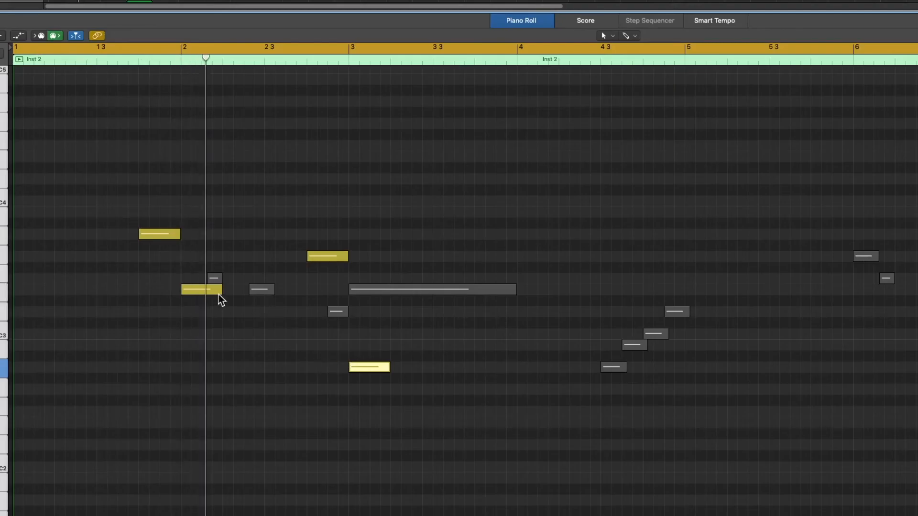
{"action": "left_click_drag", "start_coordinate": [219, 295], "coordinate": [206, 297]}
{"action": "key", "text": "space"}
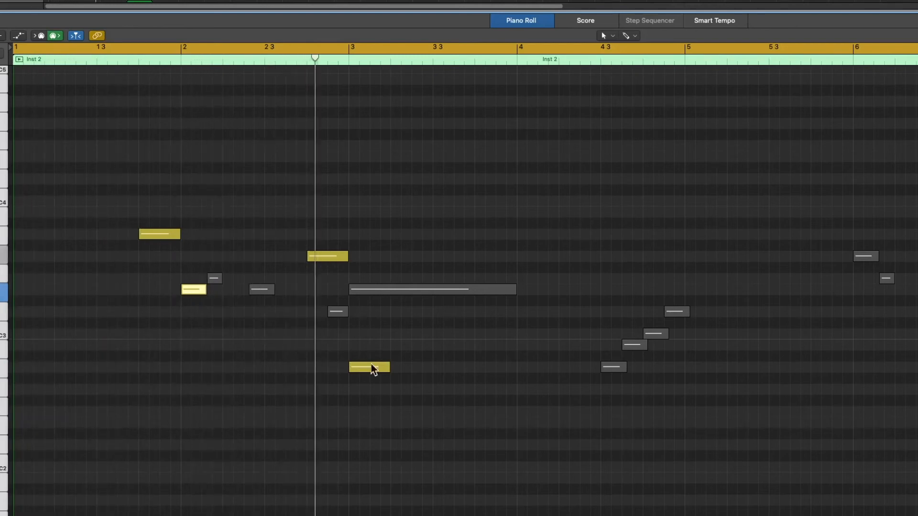
{"action": "left_click_drag", "start_coordinate": [386, 368], "coordinate": [497, 376]}
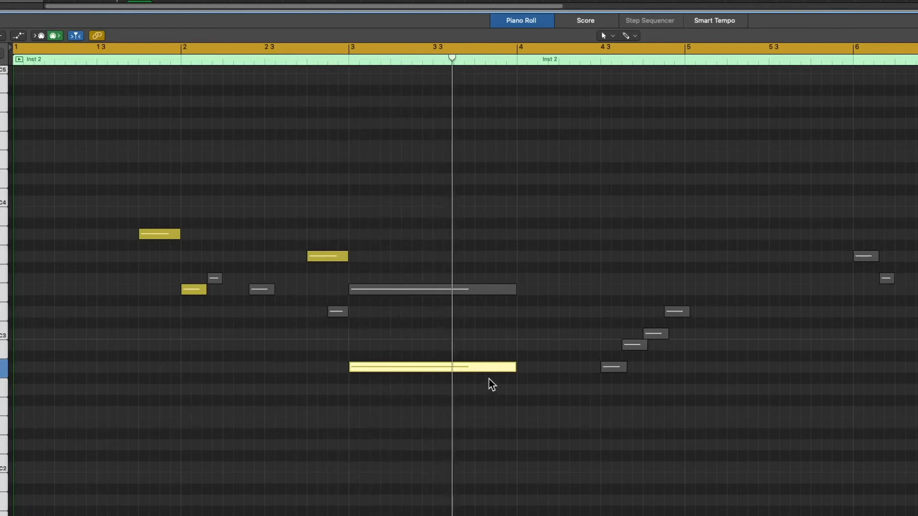
{"action": "left_click_drag", "start_coordinate": [514, 369], "coordinate": [430, 375]}
{"action": "key", "text": "space"}
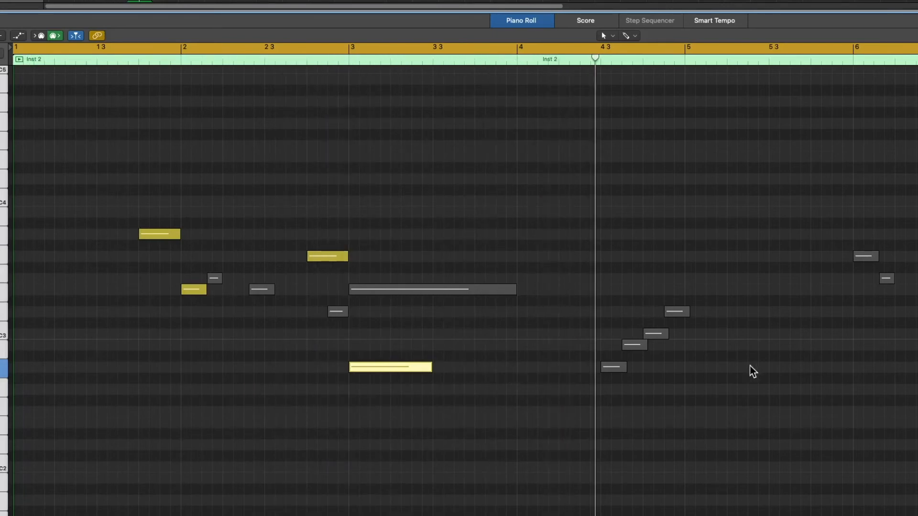
Unmute the four rising notes at the end of bar 4 with the Mute tool, and return to the Pointer tool
{"action": "left_click_drag", "start_coordinate": [583, 268], "coordinate": [785, 481]}
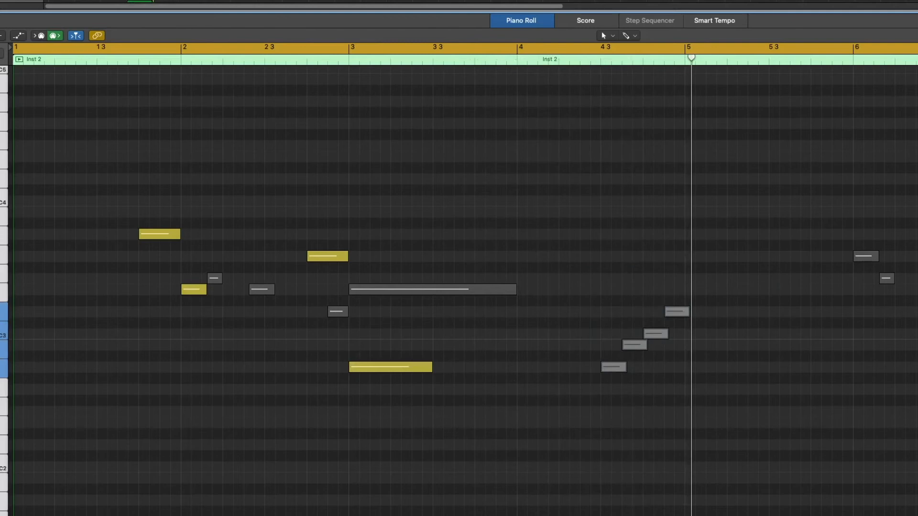
{"action": "left_click", "coordinate": [605, 35]}
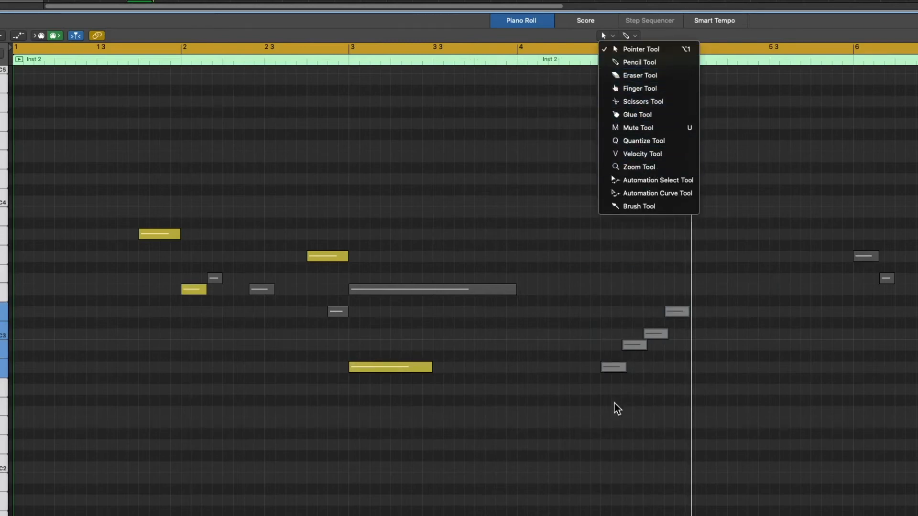
{"action": "key", "text": "u"}
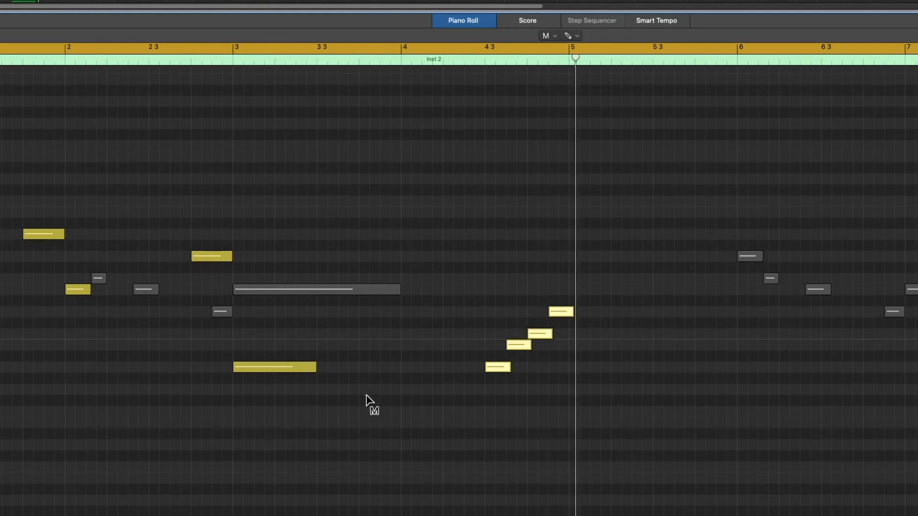
{"action": "left_click_drag", "start_coordinate": [12, 209], "coordinate": [401, 492]}
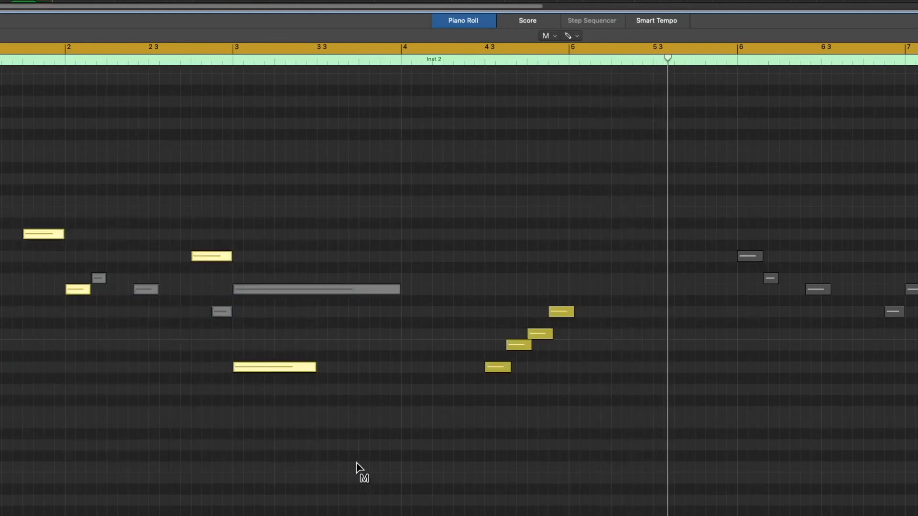
{"action": "left_click", "coordinate": [554, 35]}
{"action": "left_click", "coordinate": [548, 44]}
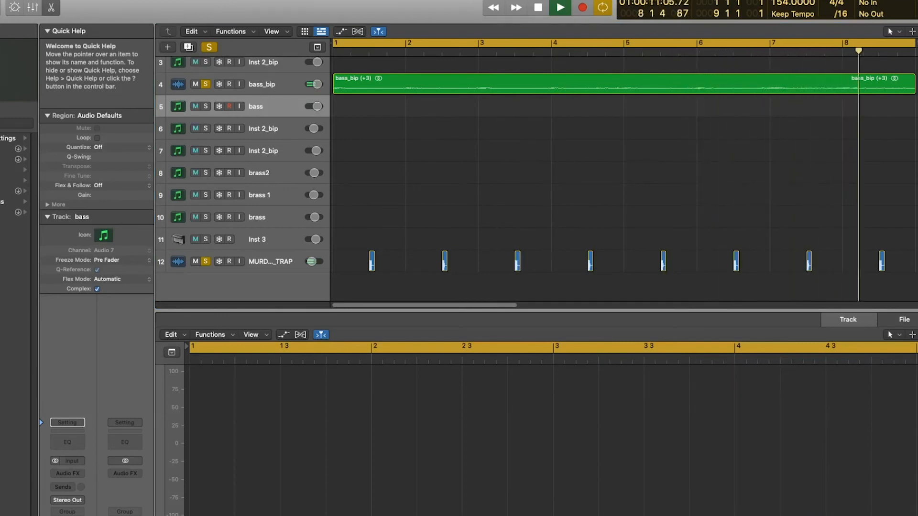
Copy the Sample_Kick pattern region from bar 5 to bar 6, and play back the beat
{"action": "left_click_drag", "start_coordinate": [526, 381], "coordinate": [571, 380]}
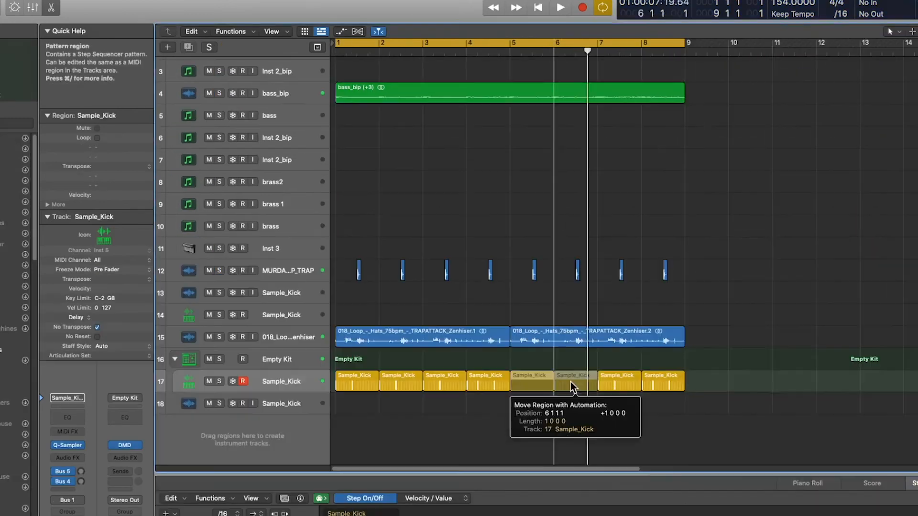
{"action": "key", "text": "space"}
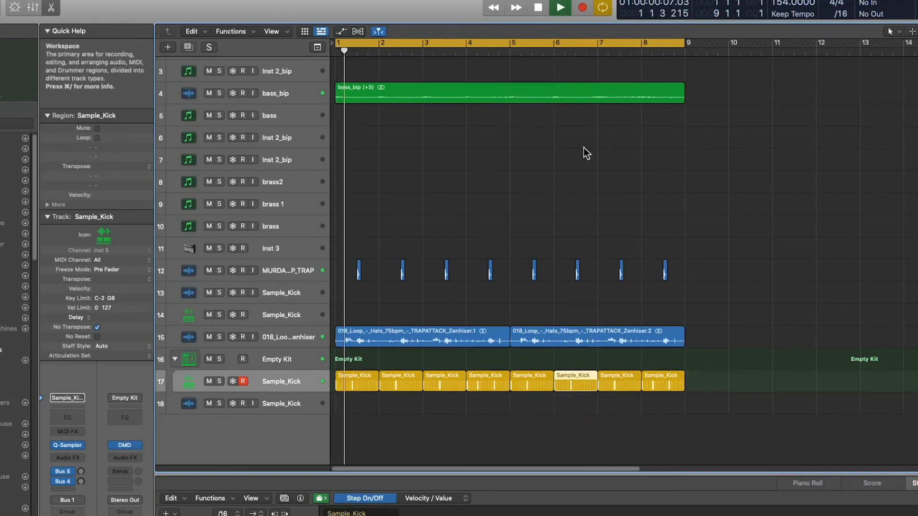
{"action": "left_click", "coordinate": [506, 51]}
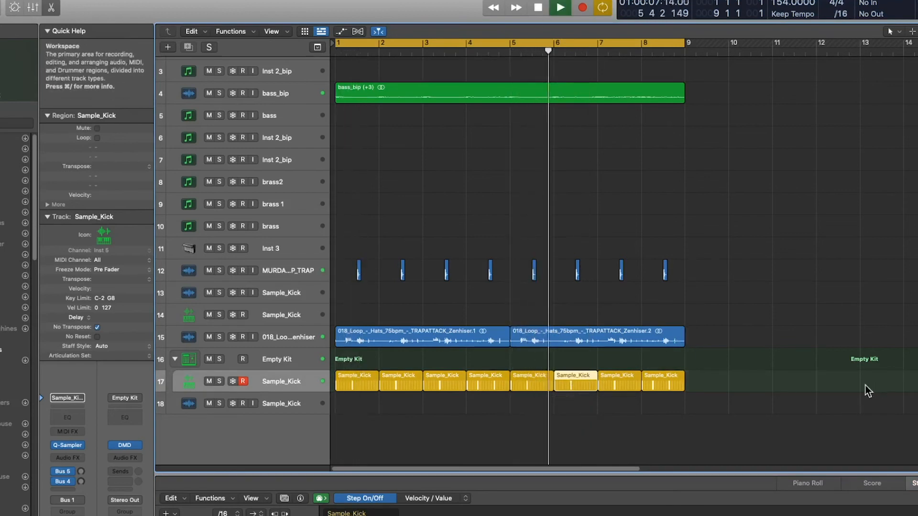
{"action": "left_click", "coordinate": [660, 382]}
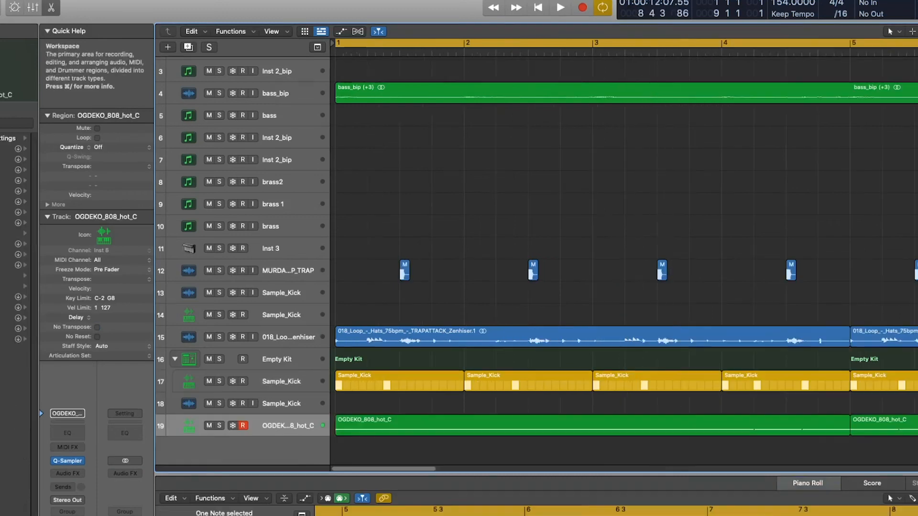
{"action": "key", "text": "space"}
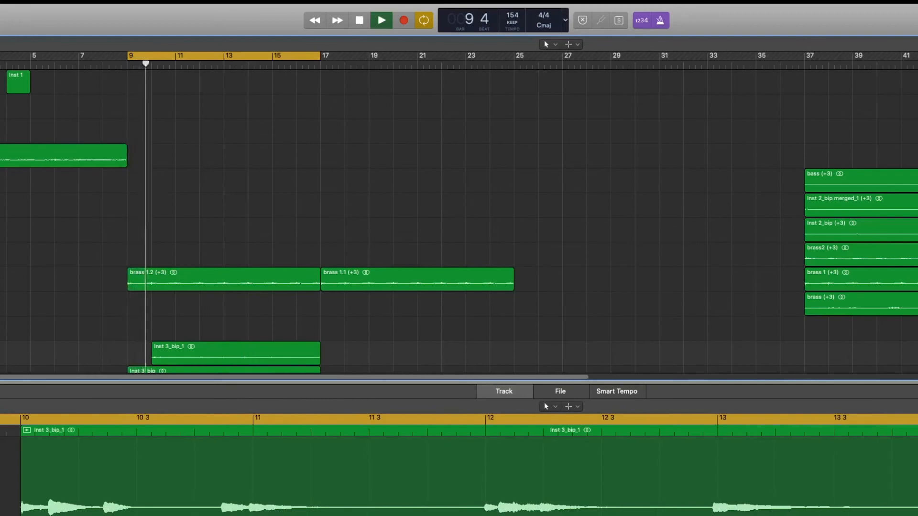
Close the editor pane and remove the brass 1.2 region that starts at bar 9
{"action": "key", "text": "e"}
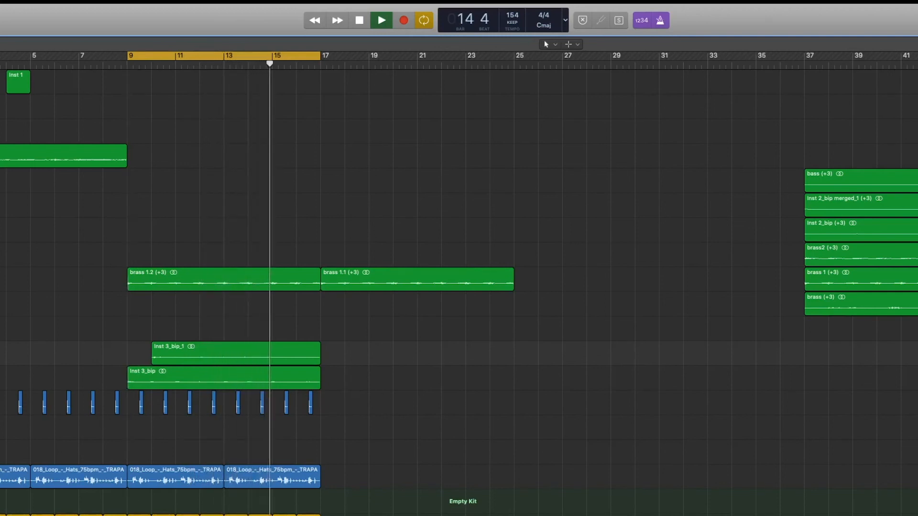
{"action": "right_click", "coordinate": [177, 277]}
{"action": "left_click", "coordinate": [205, 280]}
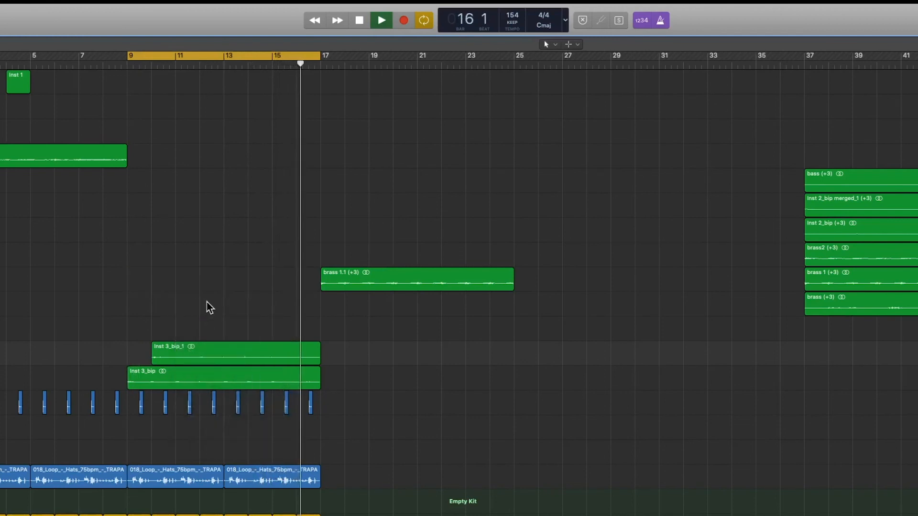